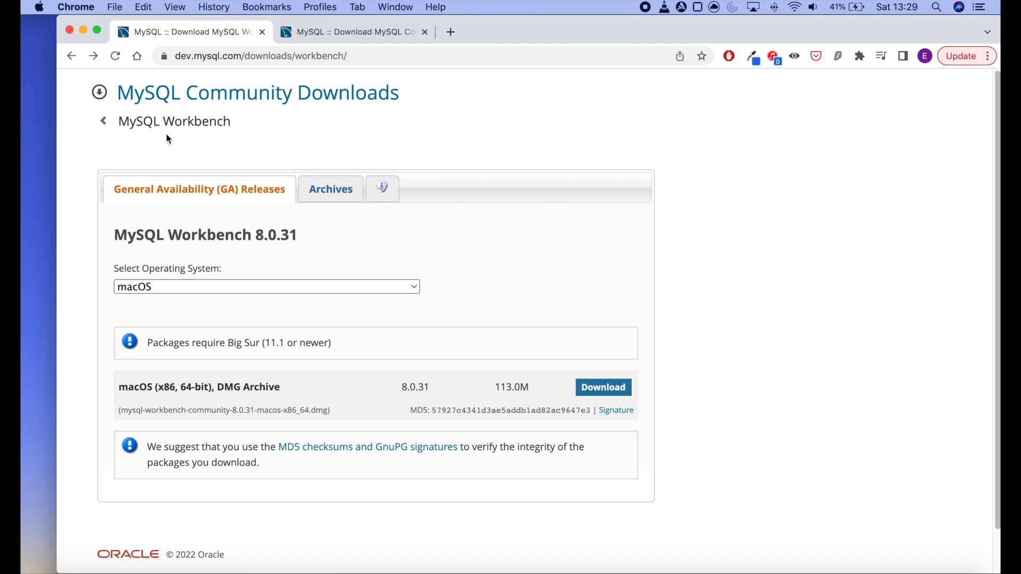
Compare the download pages for MySQL Workbench and MySQL Community Server.
click(331, 33)
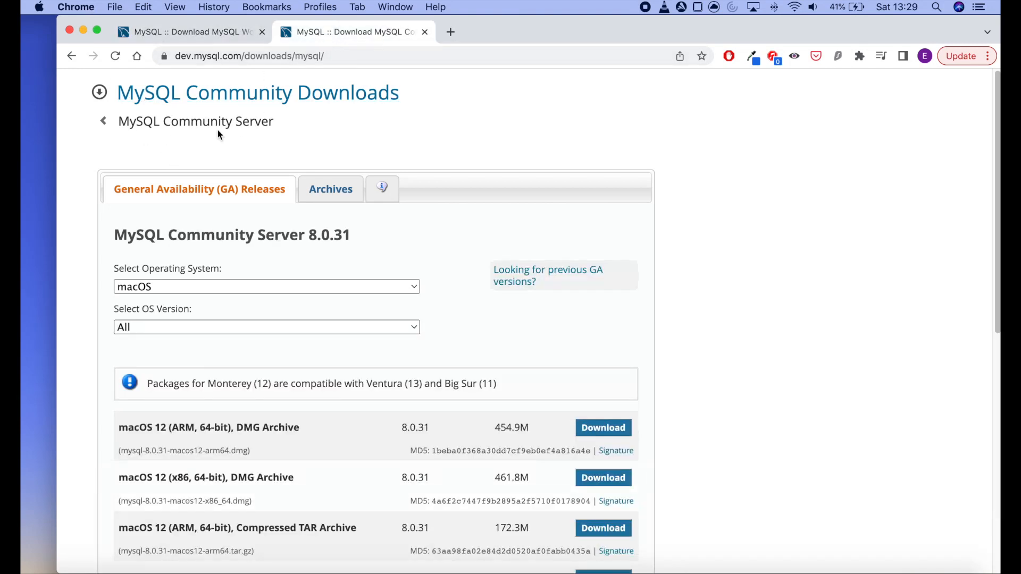
click(204, 33)
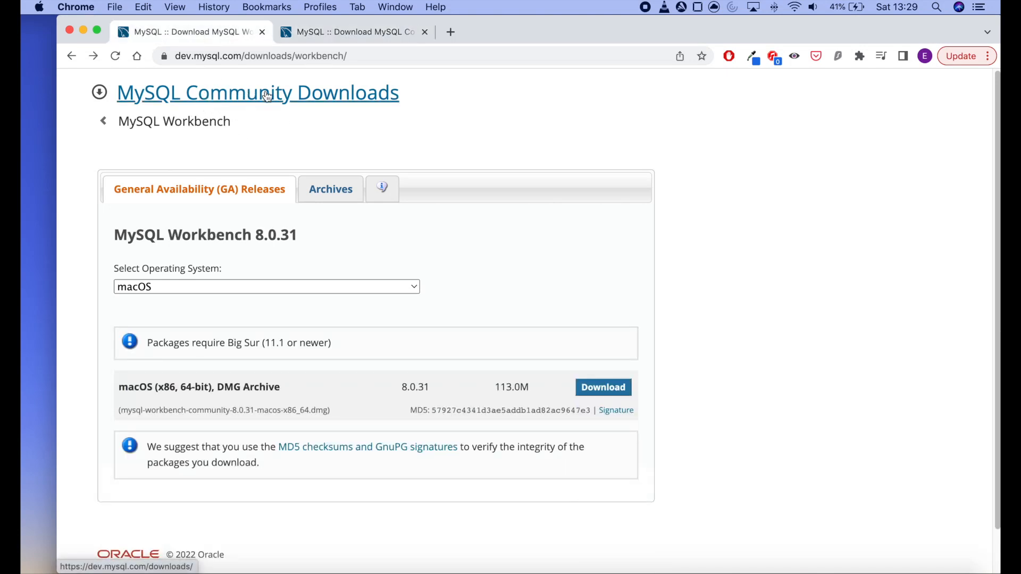
click(330, 30)
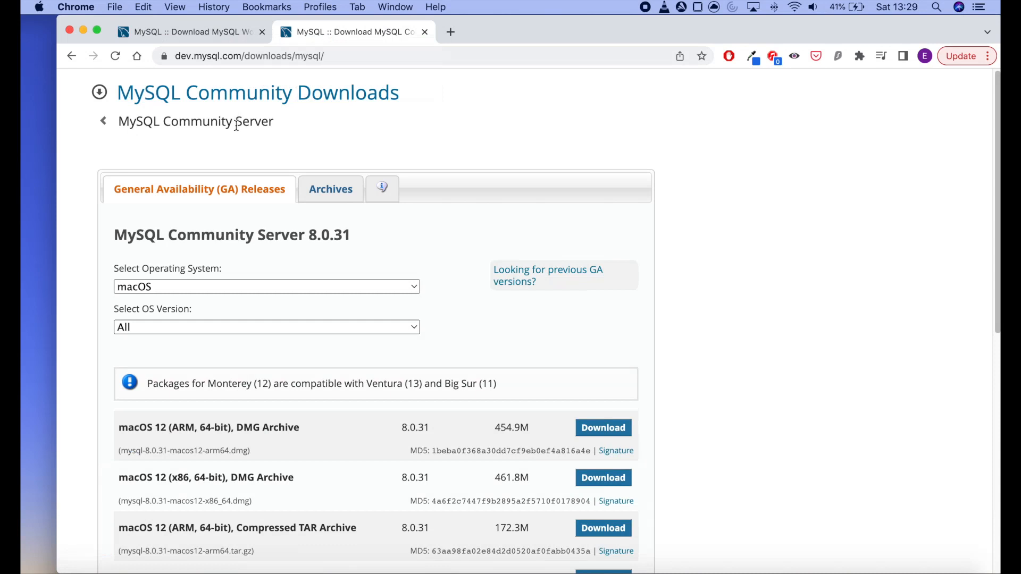
click(207, 31)
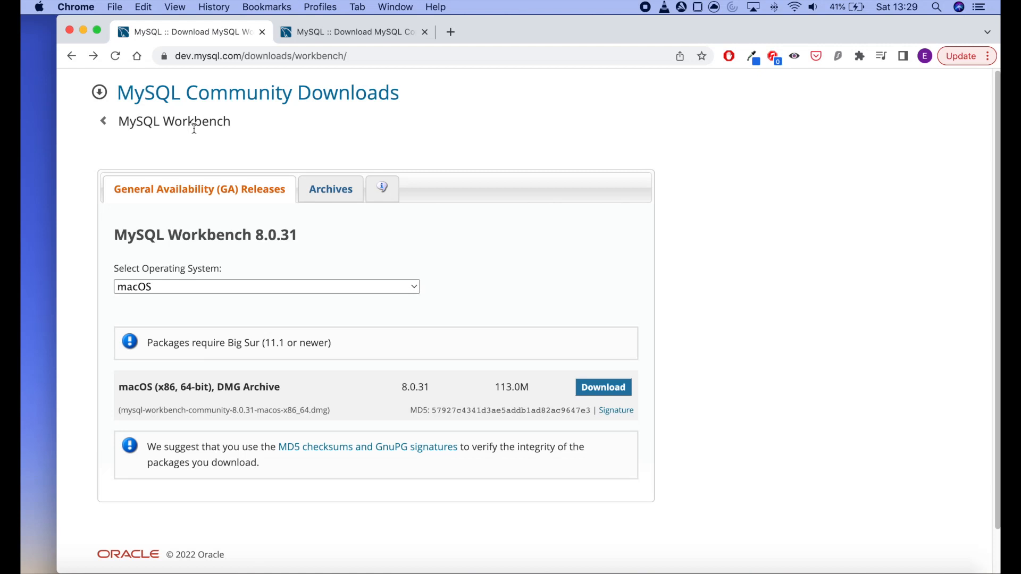
click(359, 30)
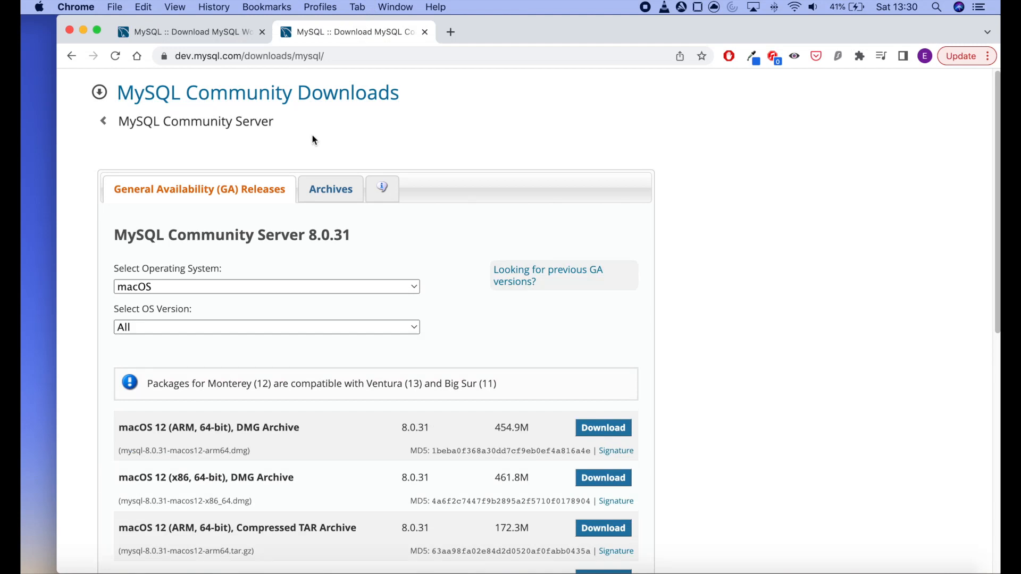
Download the MySQL Workbench 8.0.31 DMG archive for macOS without logging in and save it to the Downloads folder.
click(212, 32)
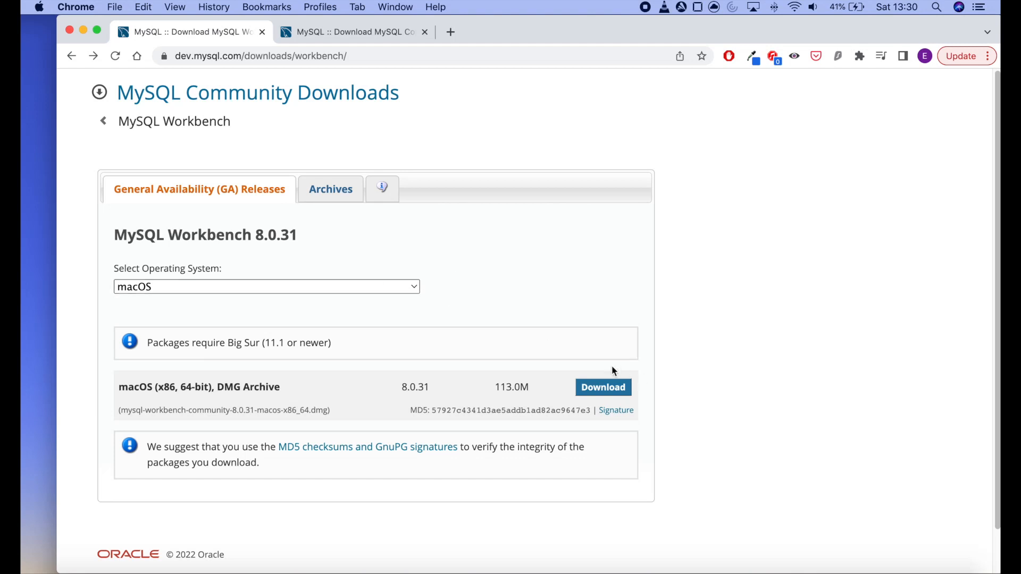
click(234, 287)
click(200, 287)
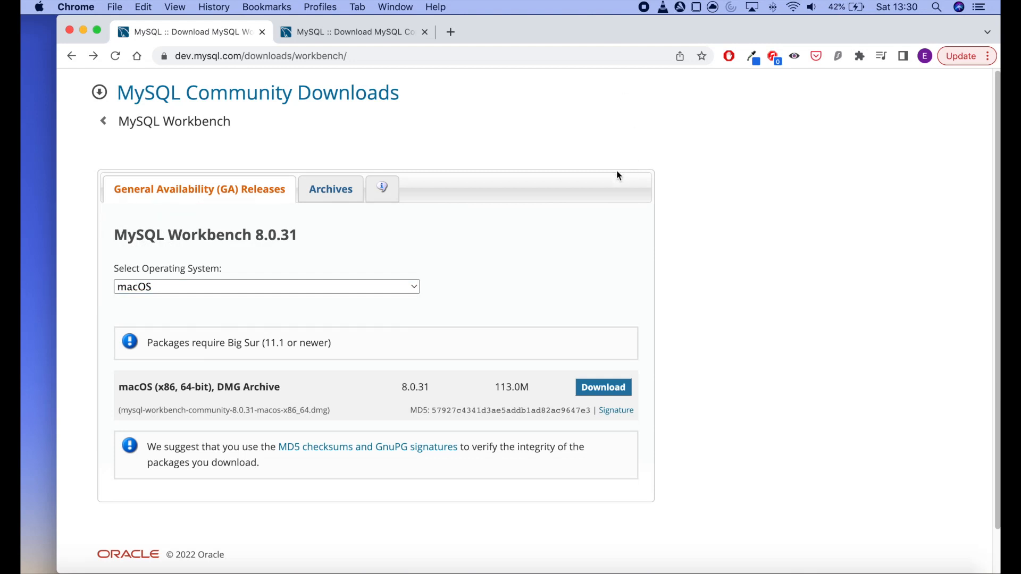
click(604, 391)
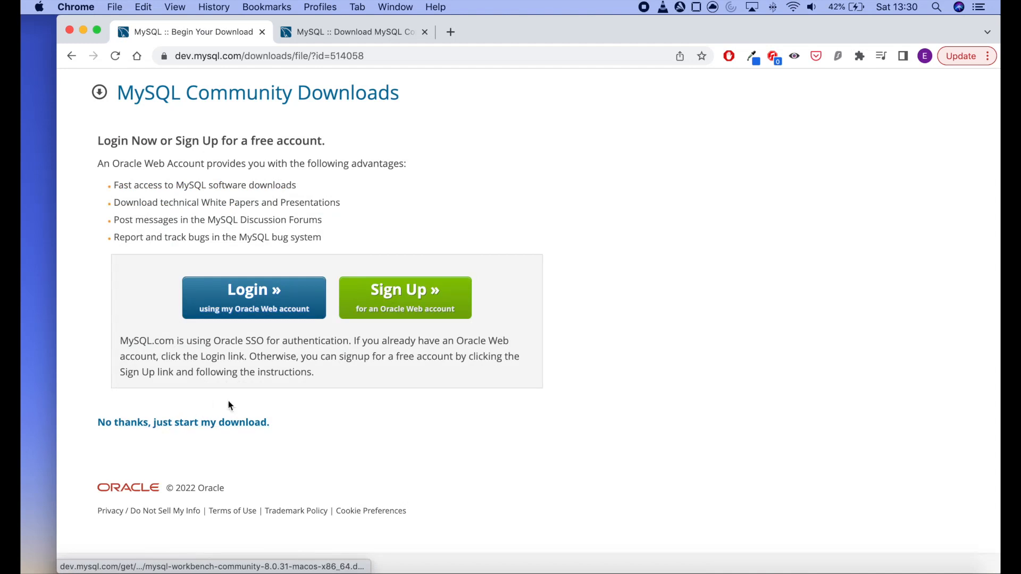
click(124, 426)
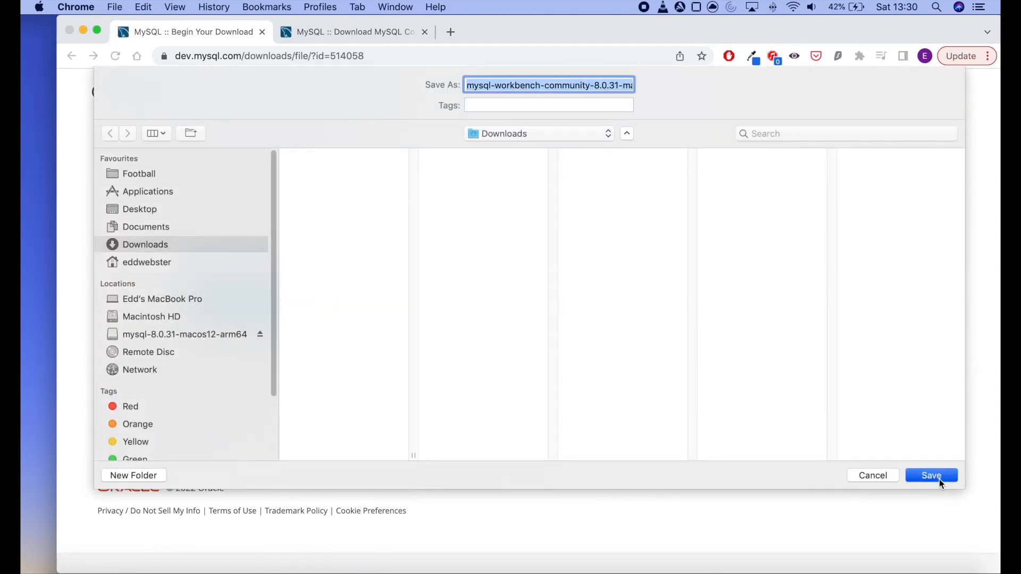
click(931, 475)
Open the MySQL Community Server downloads page and check its archived versions, returning to the current releases.
click(346, 32)
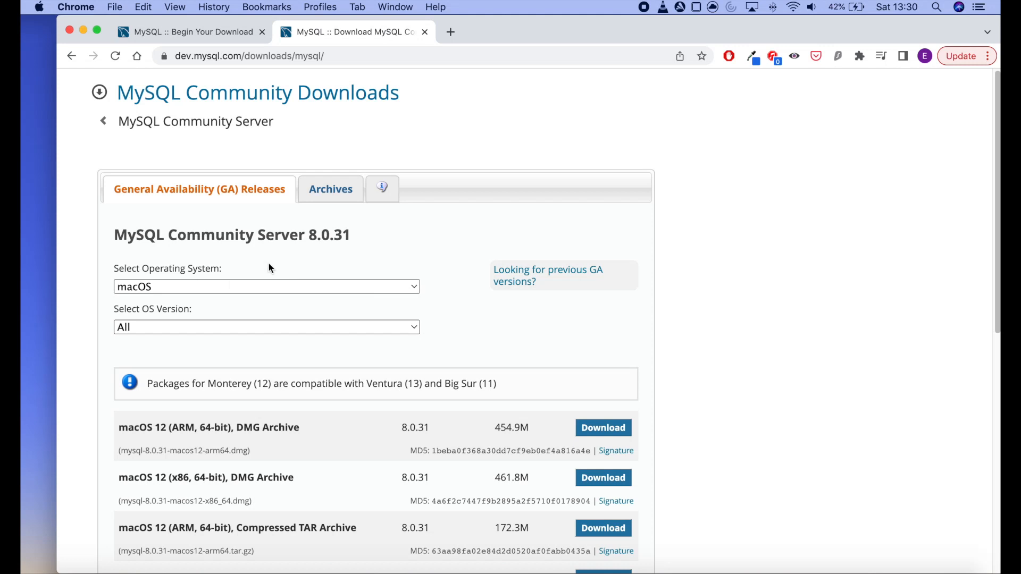
scroll(375, 406, down, 1)
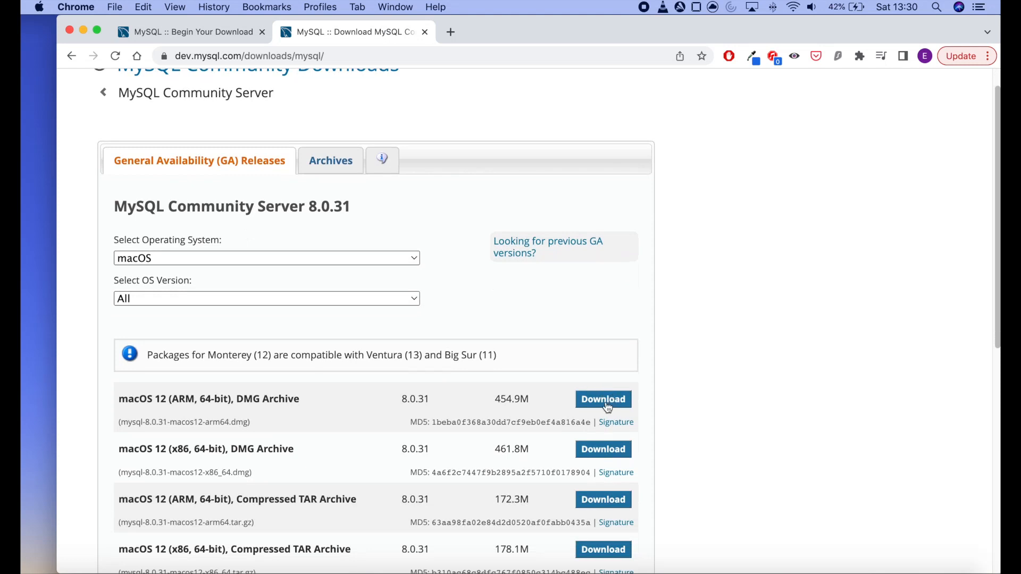
scroll(362, 220, up, 1)
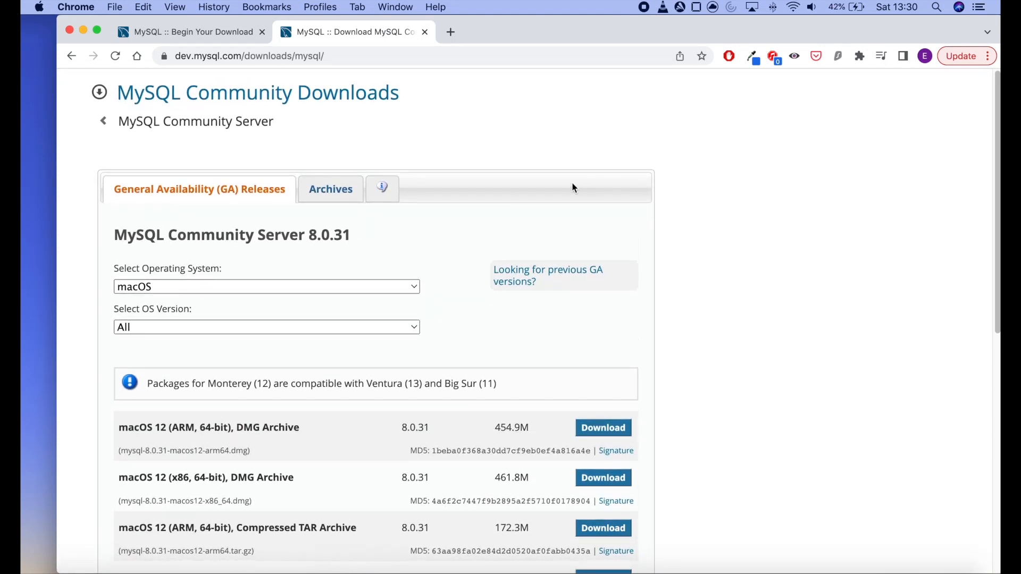
click(329, 198)
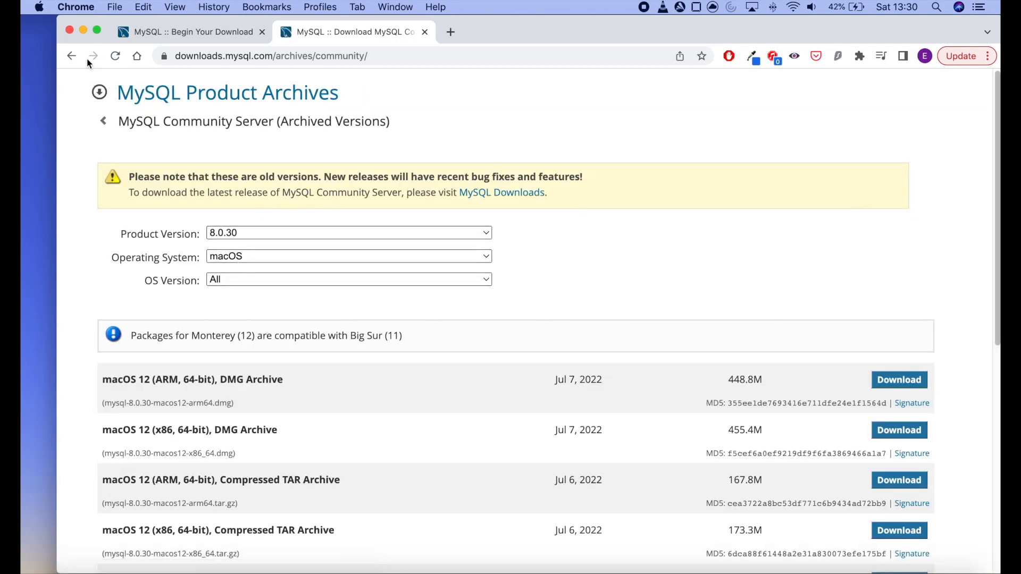
click(72, 56)
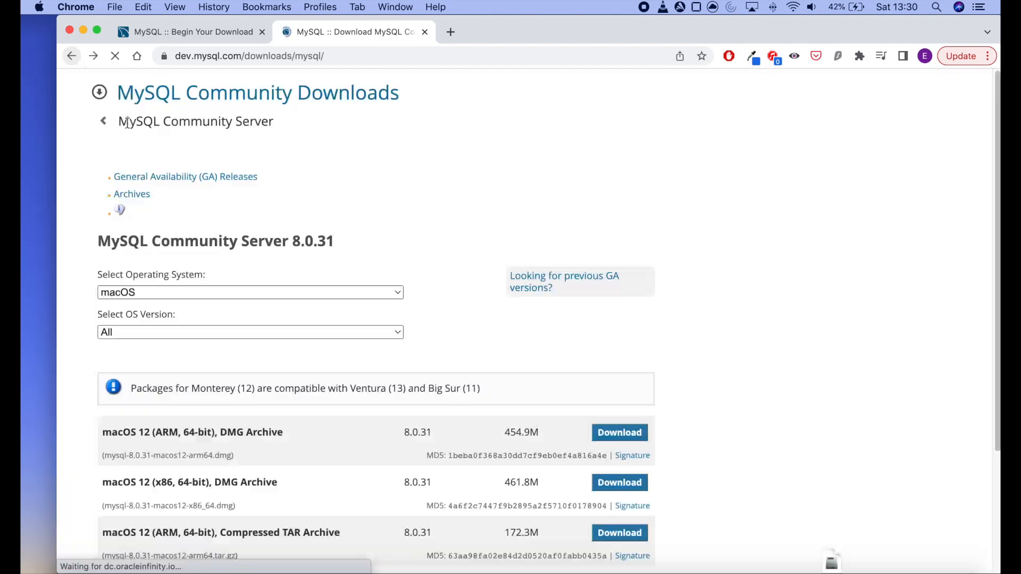
Download the macOS 12 (ARM, 64-bit) DMG archive of MySQL Community Server 8.0.31 without logging in, saving it to Downloads.
scroll(234, 318, down, 4)
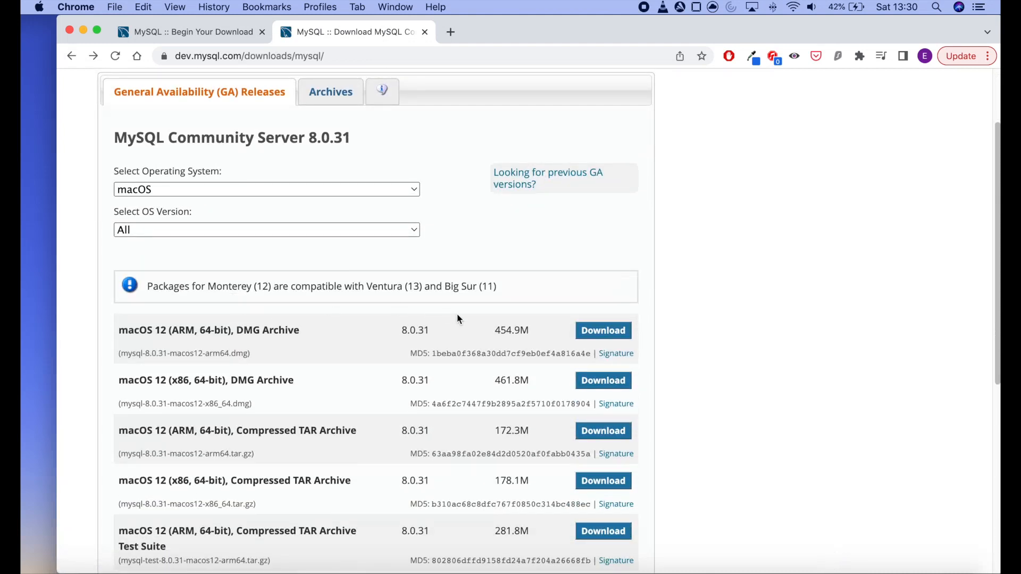
click(595, 331)
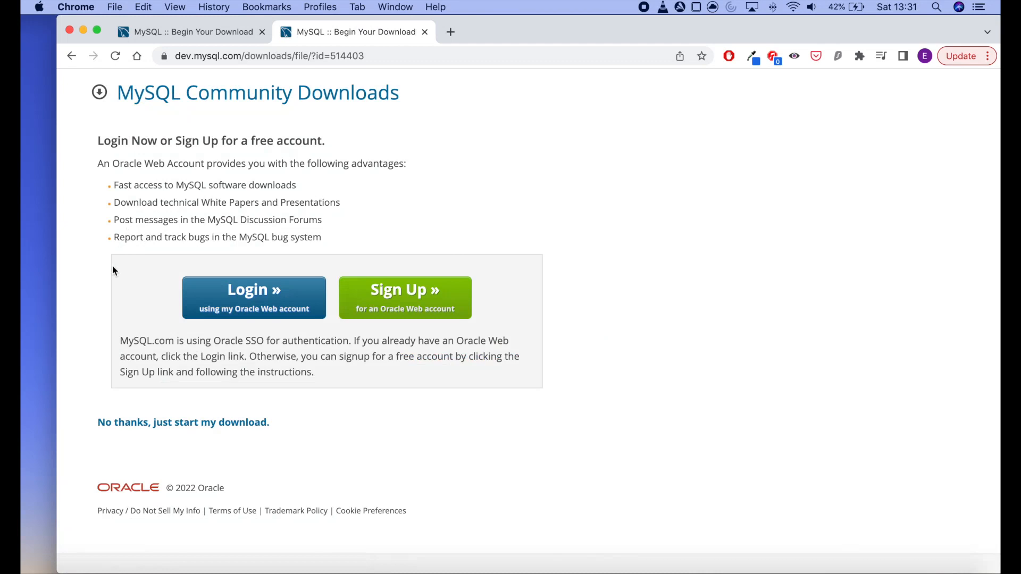
click(151, 425)
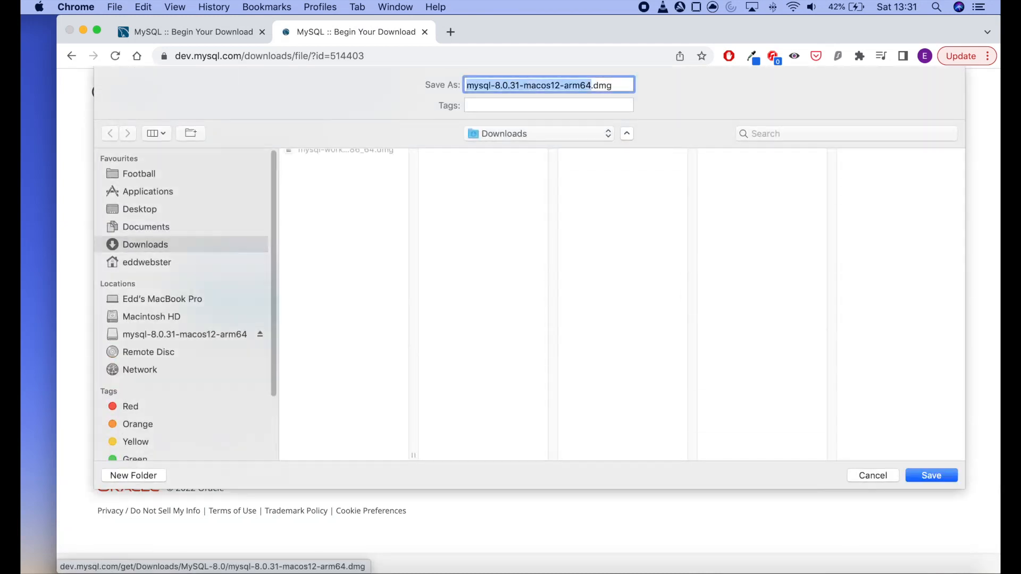
click(935, 476)
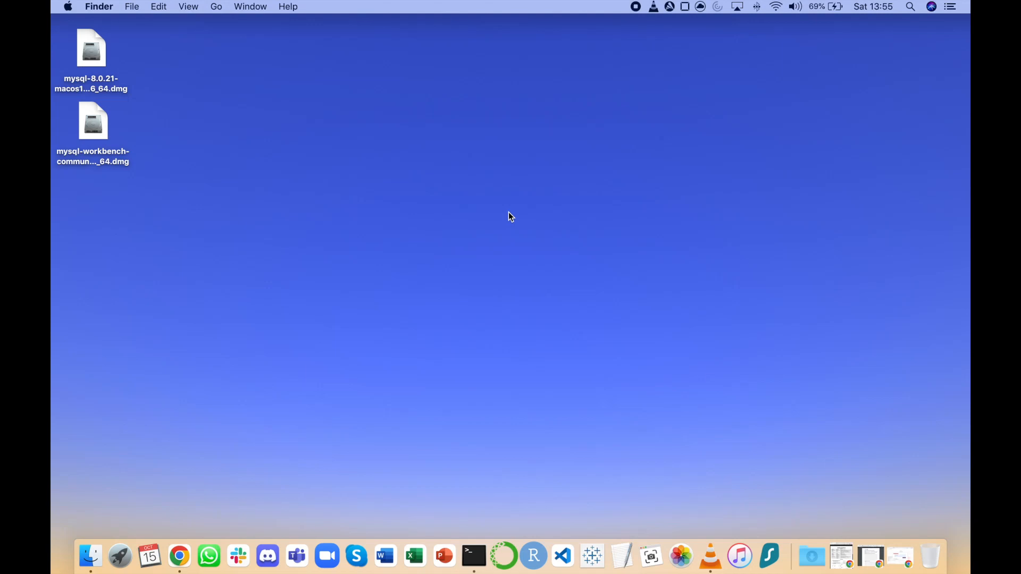
click(91, 45)
click(91, 126)
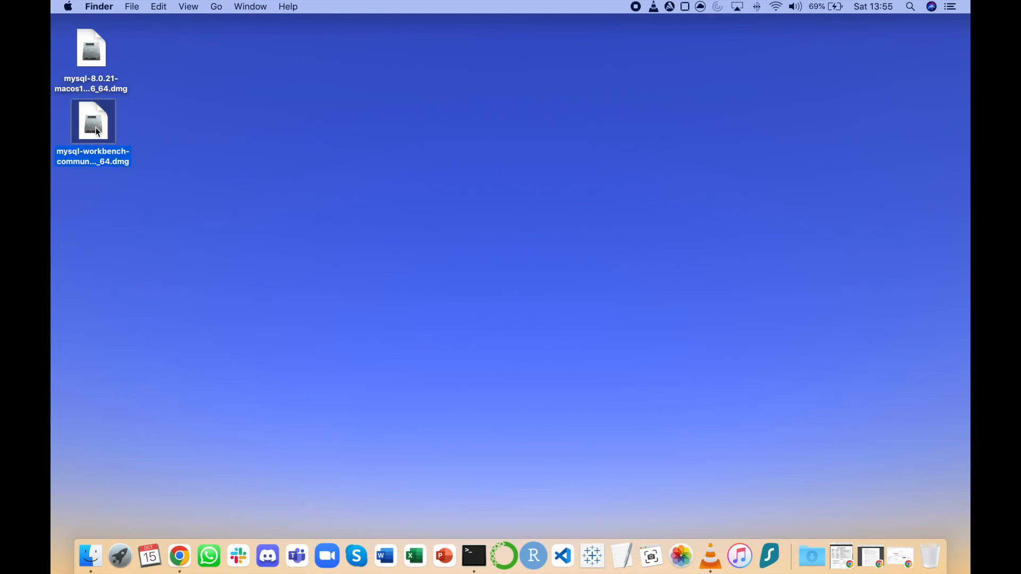
click(195, 150)
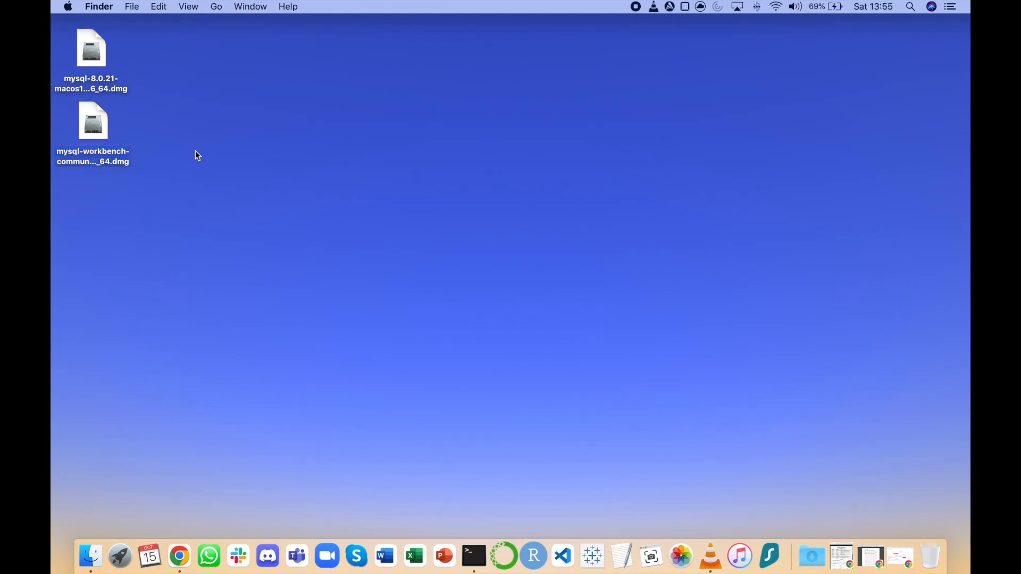
Open the mysql-8.0.21 disk image on the desktop and launch its package installer, allowing the installability check to run.
click(93, 54)
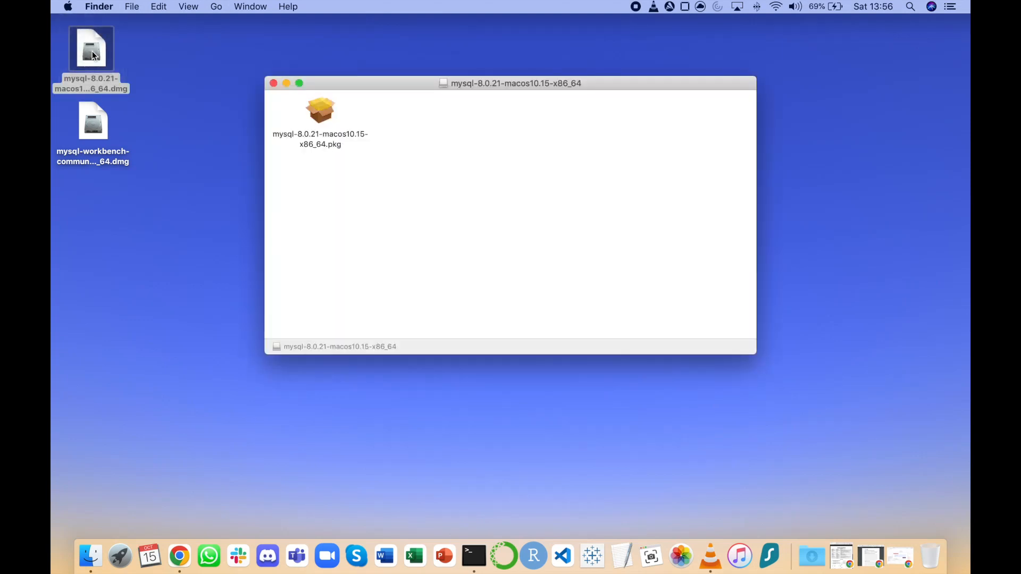
double_click(323, 114)
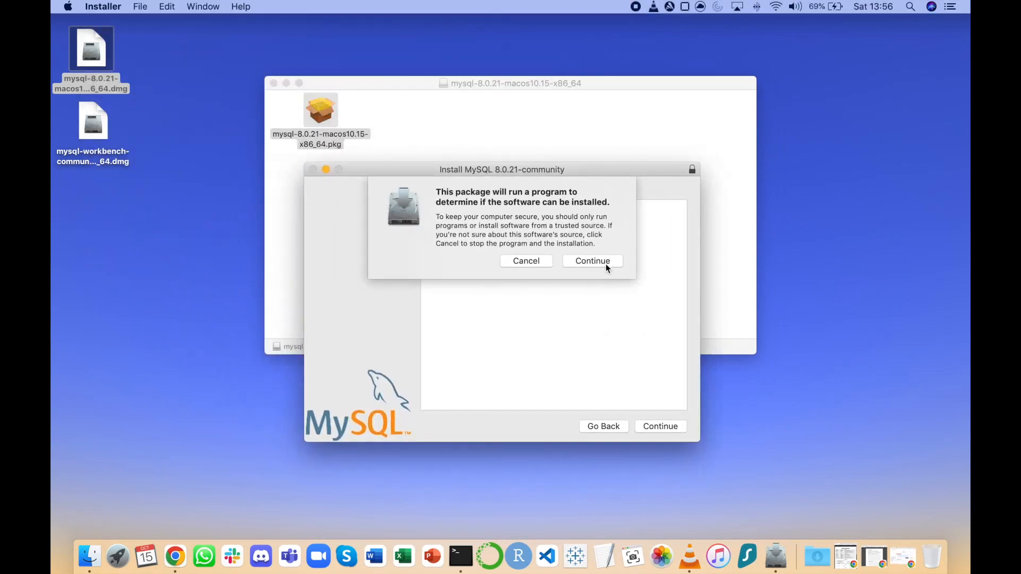
click(600, 262)
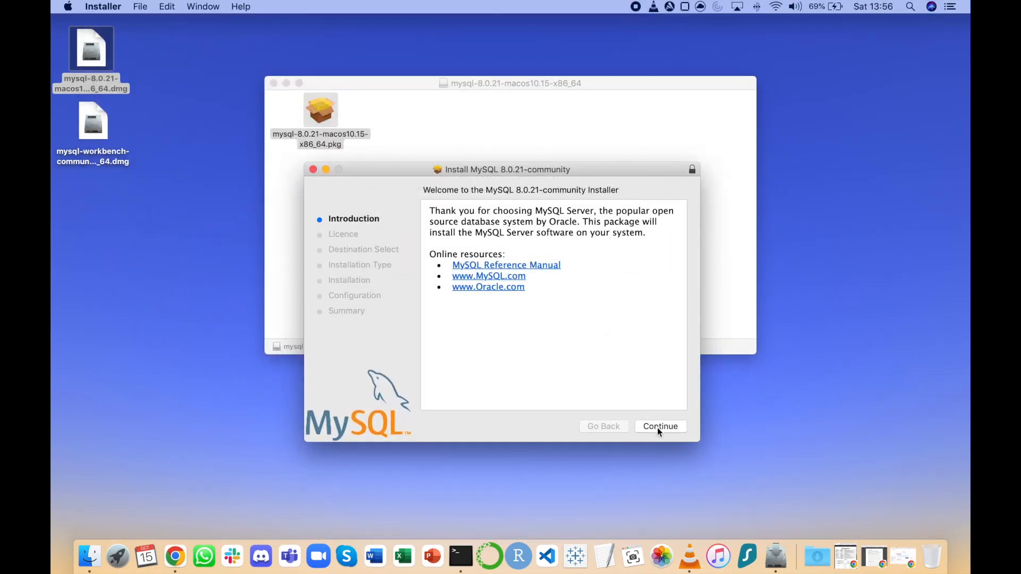
Agree to the software licence and perform the standard installation of MySQL 8.0.21-community on Macintosh HD.
click(657, 430)
click(657, 430)
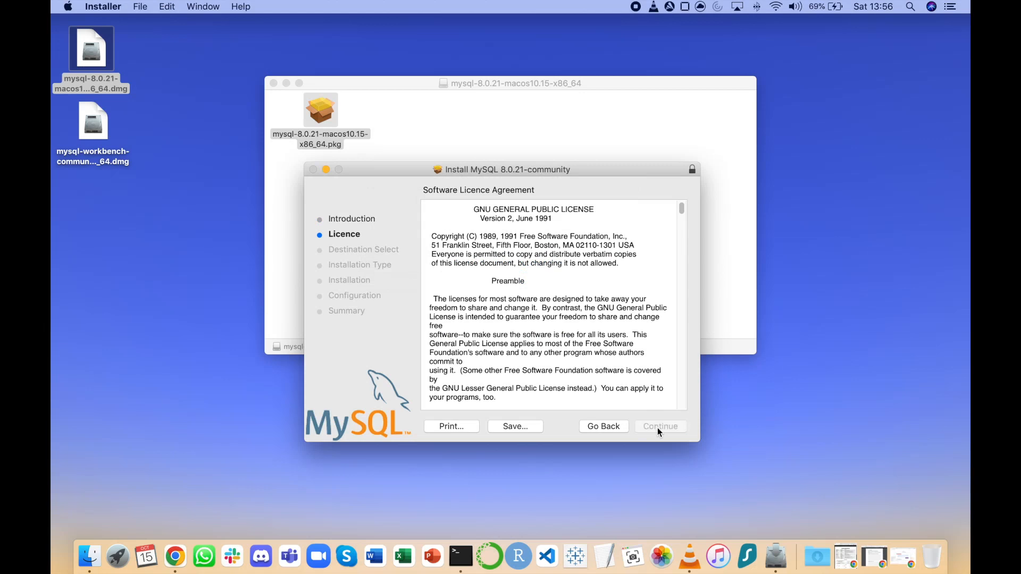
click(626, 272)
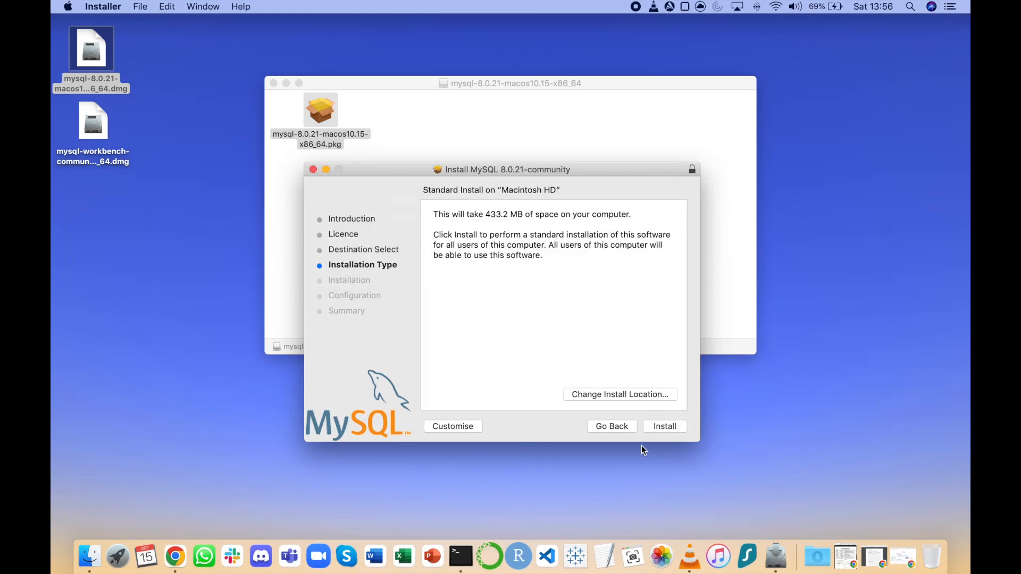
click(665, 426)
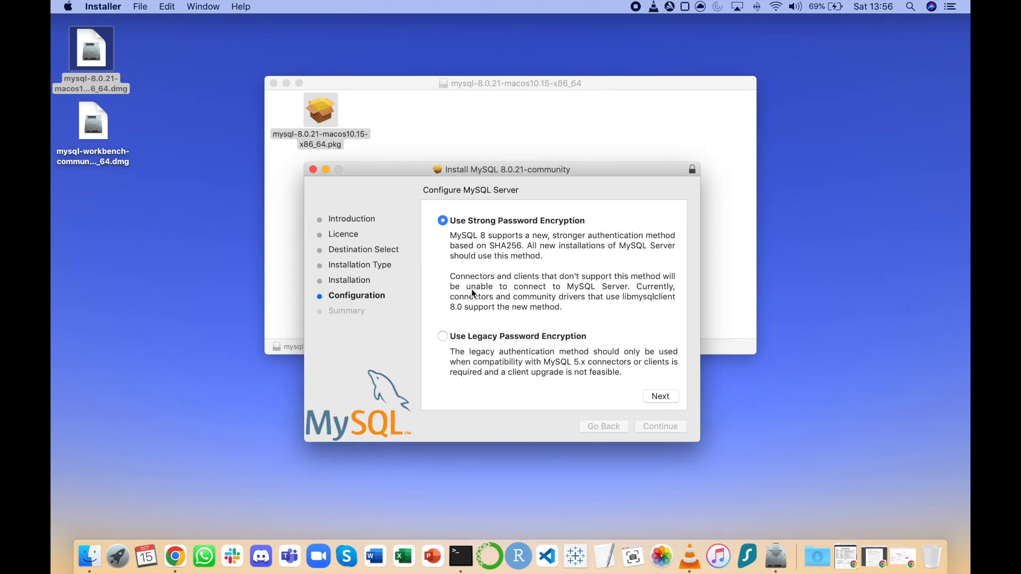
Configure MySQL Server with legacy password encryption, enter the root user's password and finish the configuration.
click(442, 339)
click(659, 398)
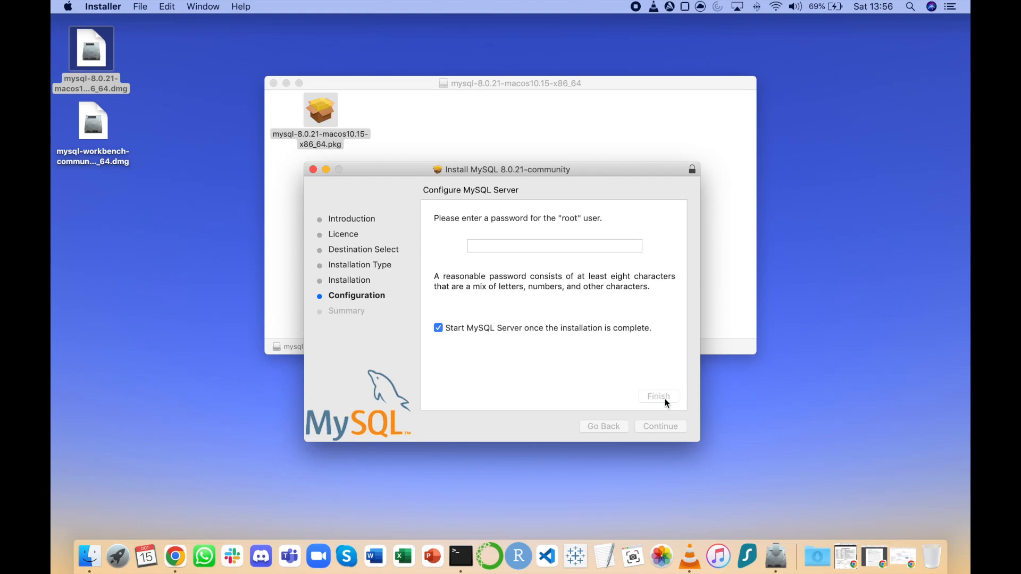
click(518, 250)
text(••••••)
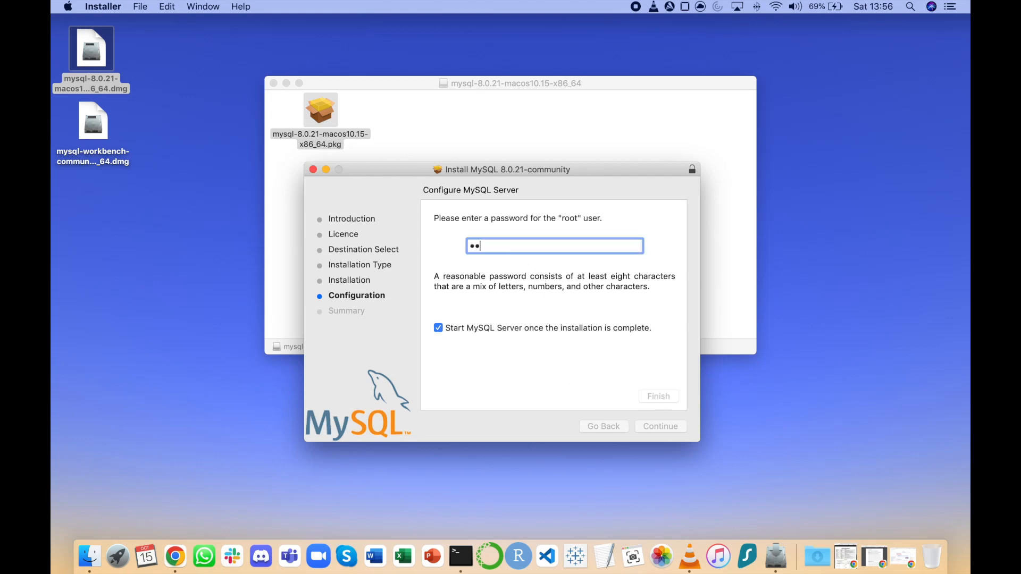
text(•••••)
click(666, 398)
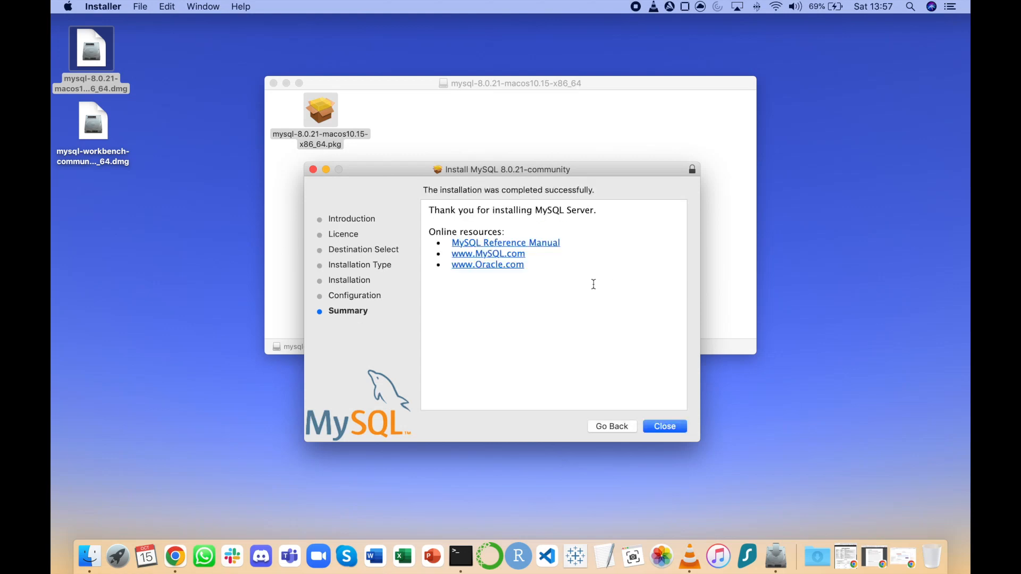
Close the completed MySQL installer and the mysql-8.0.21 disk image window.
click(664, 427)
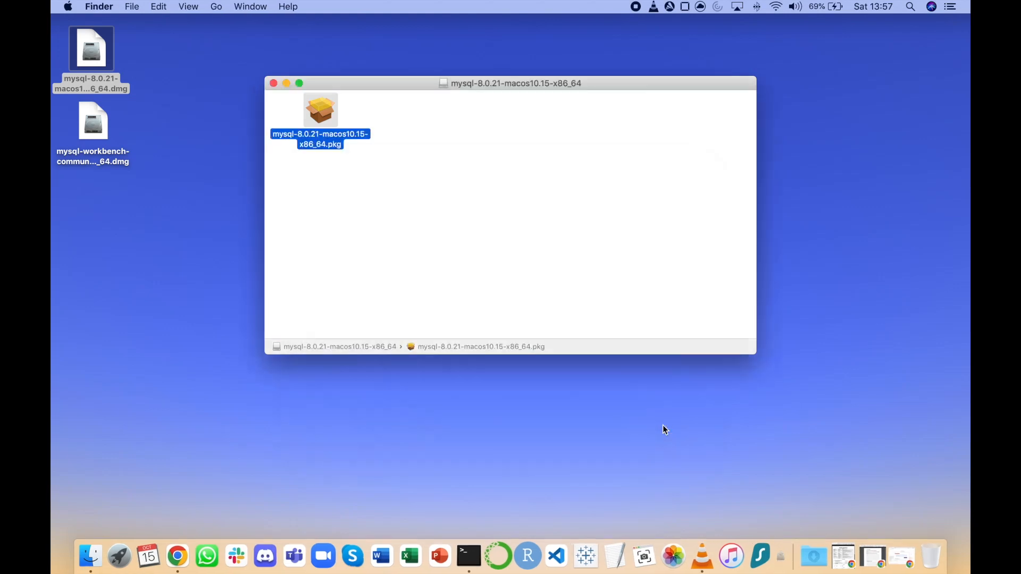
click(273, 84)
click(216, 153)
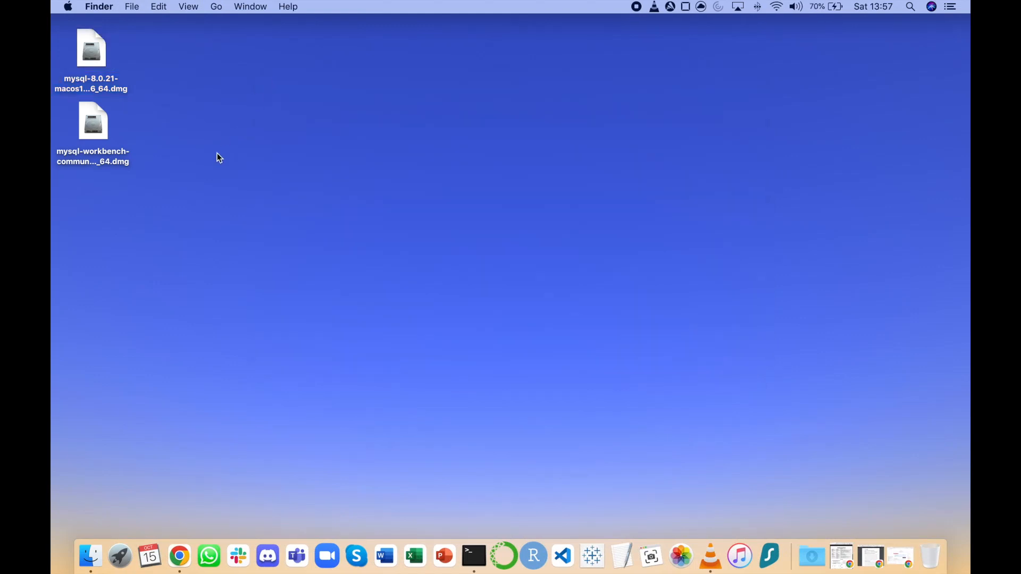
Copy MySQLWorkbench from its desktop disk image into Applications, replacing the existing copy, and launch it.
click(97, 128)
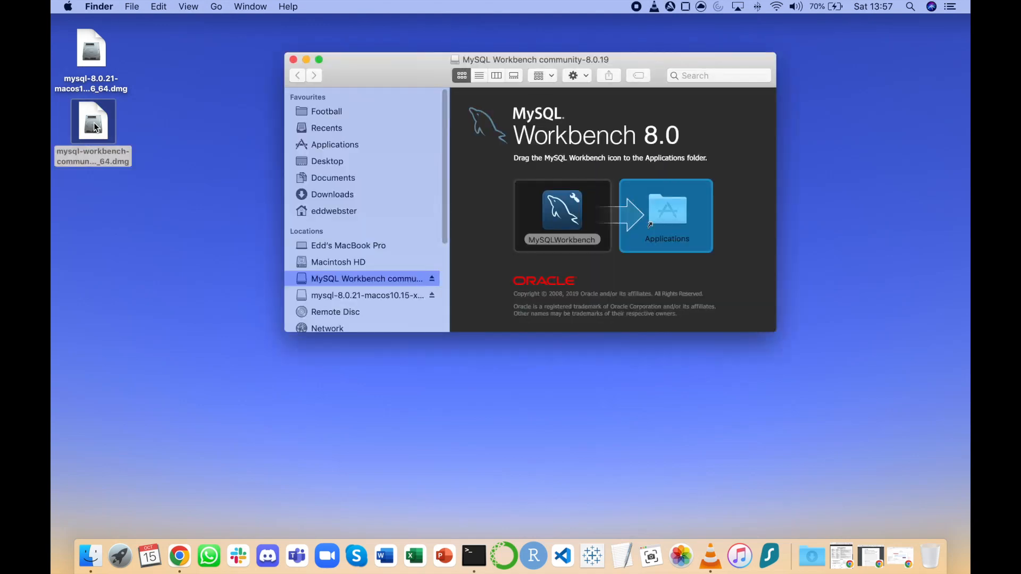
drag(556, 205, 666, 211)
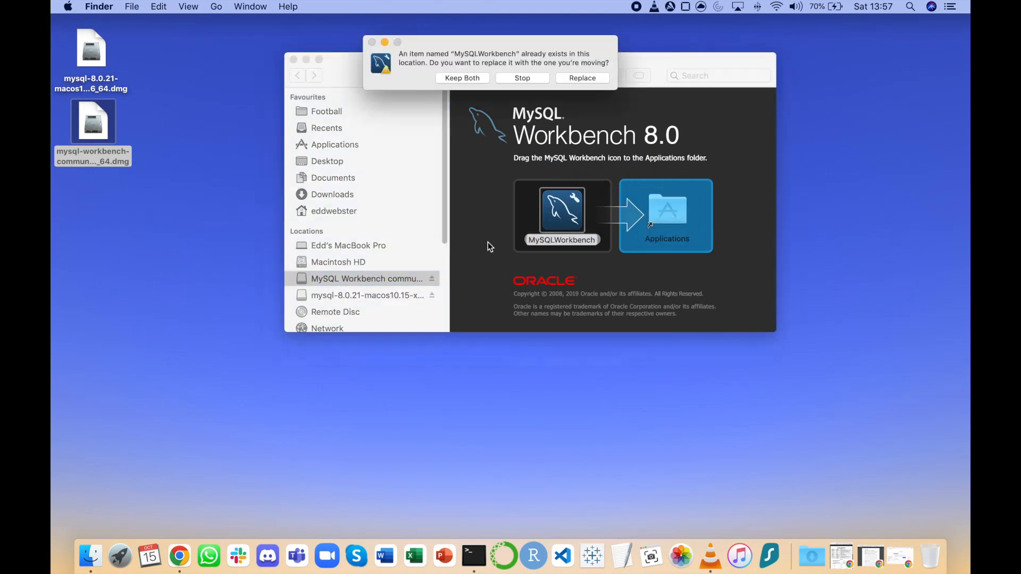
click(598, 79)
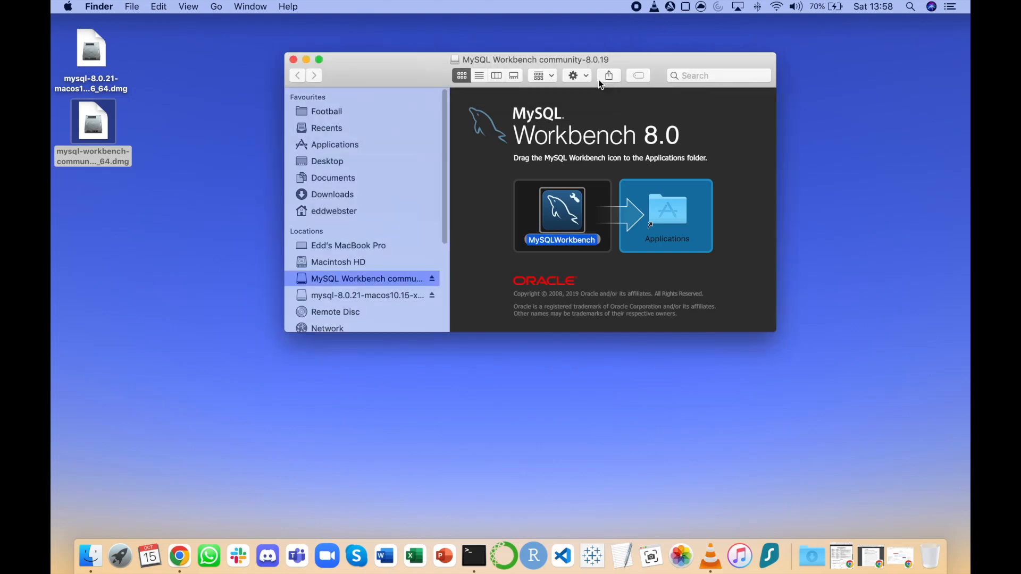
click(491, 215)
double_click(562, 209)
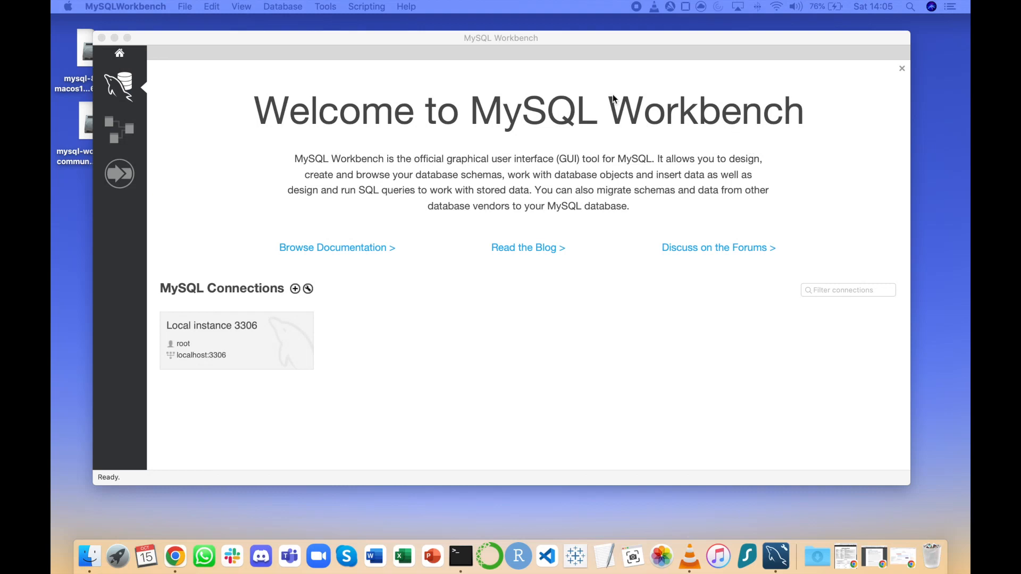
Check the MySQL server instance's status in macOS System Preferences, and close the preferences window.
click(470, 354)
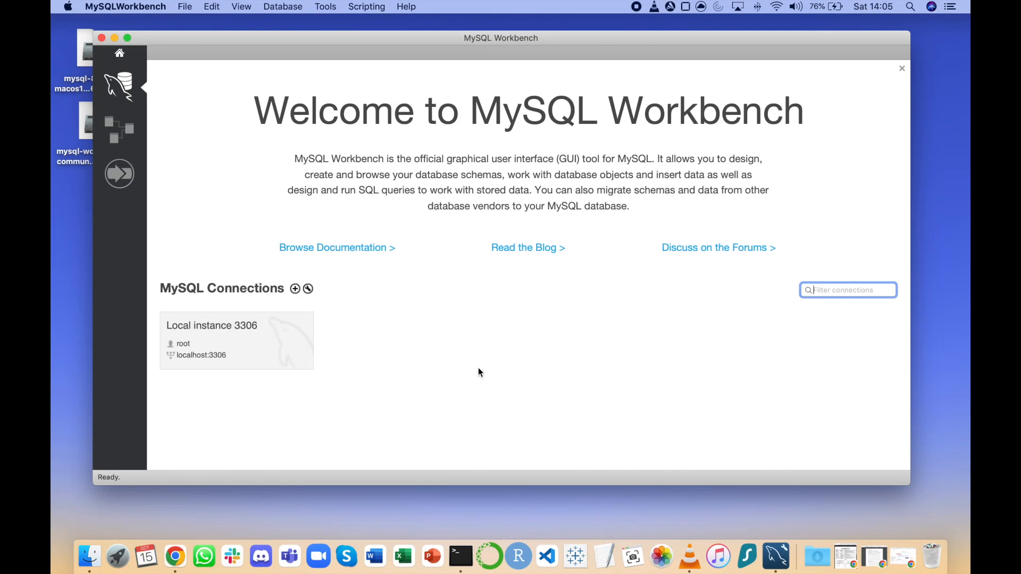
click(69, 6)
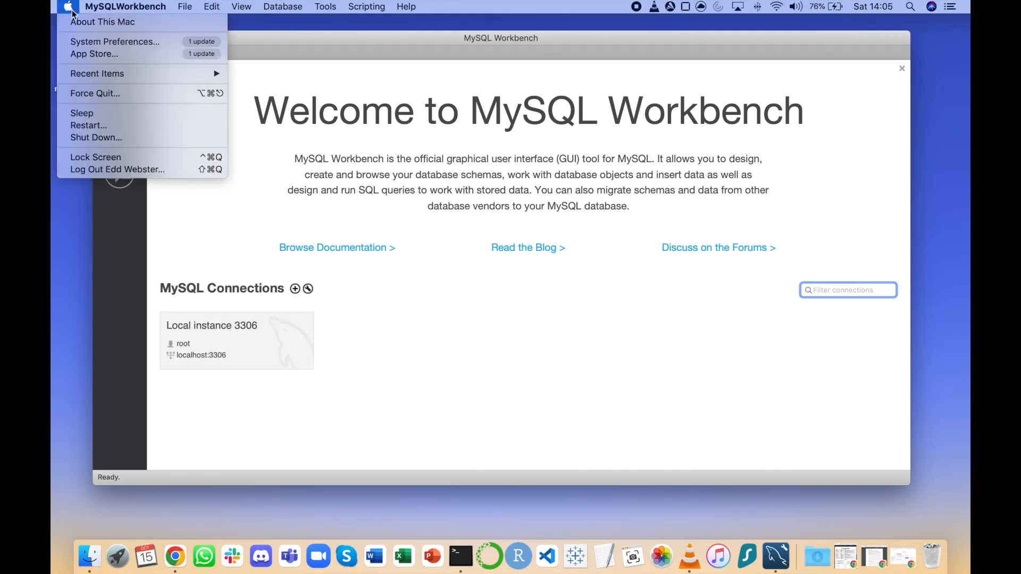
click(92, 43)
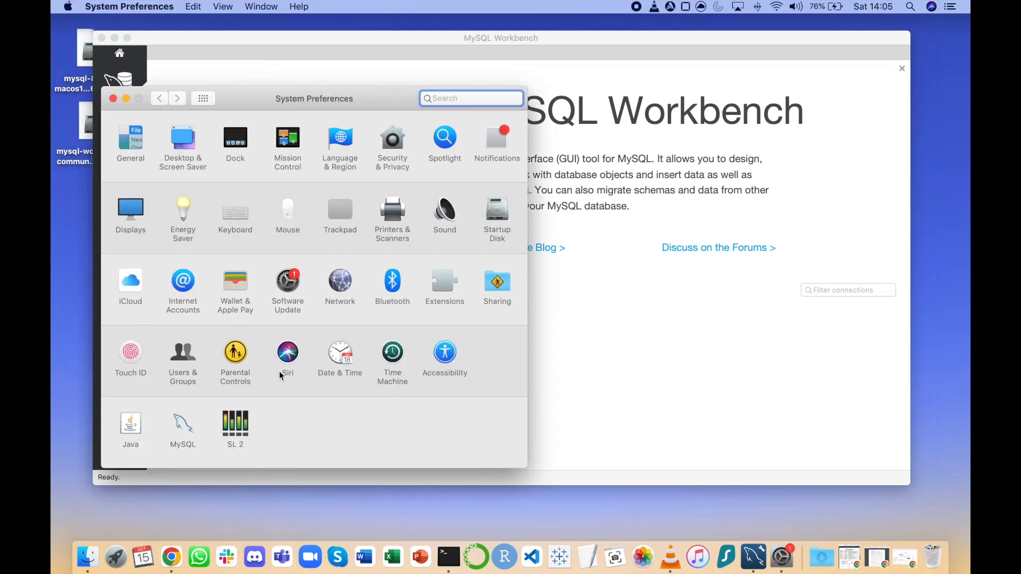
click(182, 428)
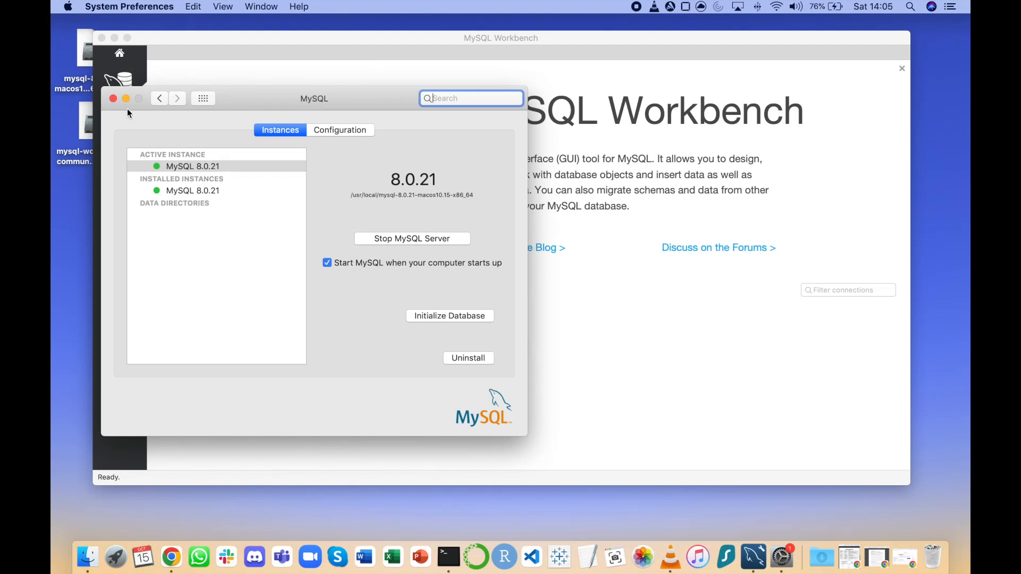
click(113, 99)
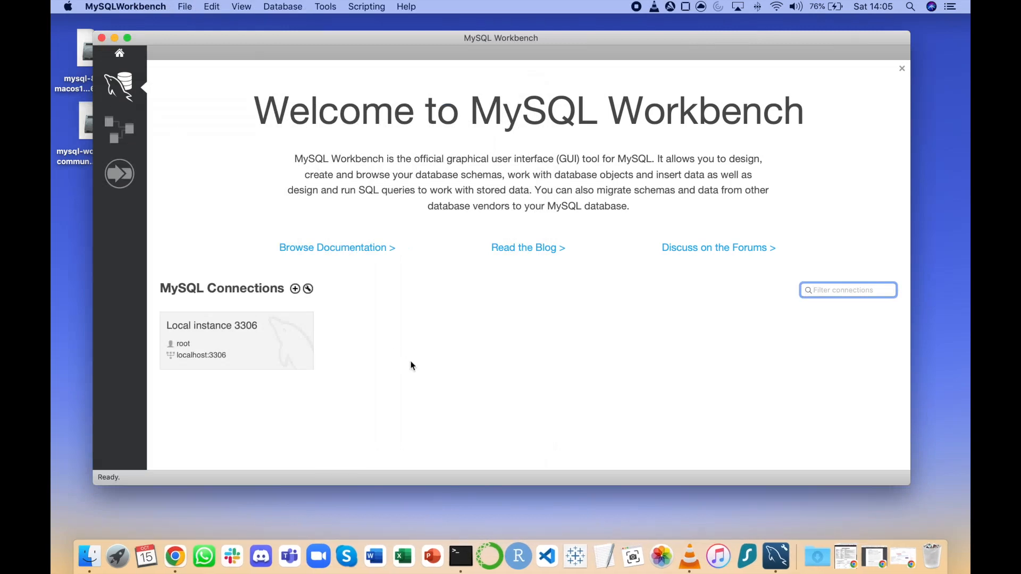
Open the Local instance 3306 connection in MySQL Workbench.
click(205, 339)
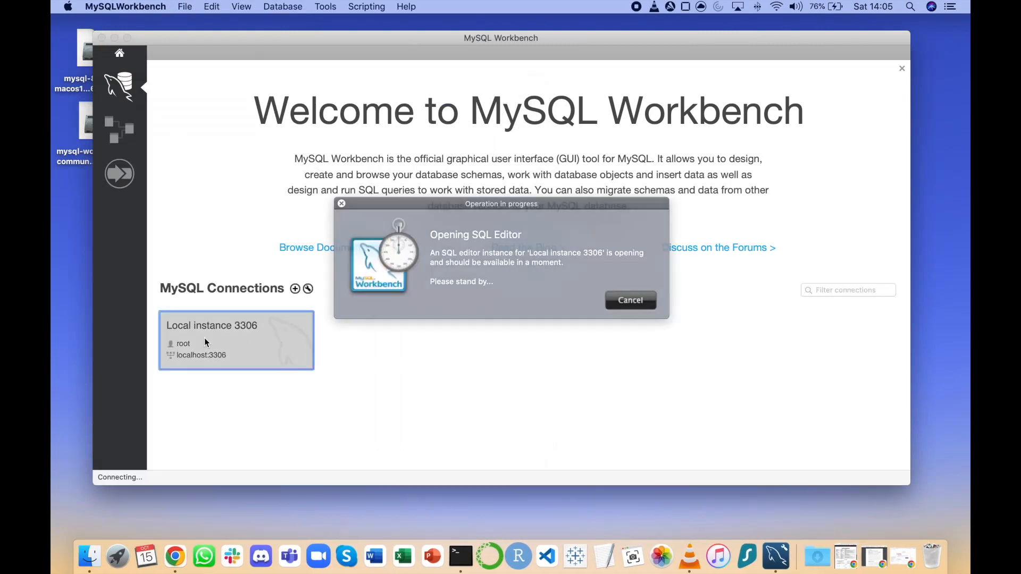